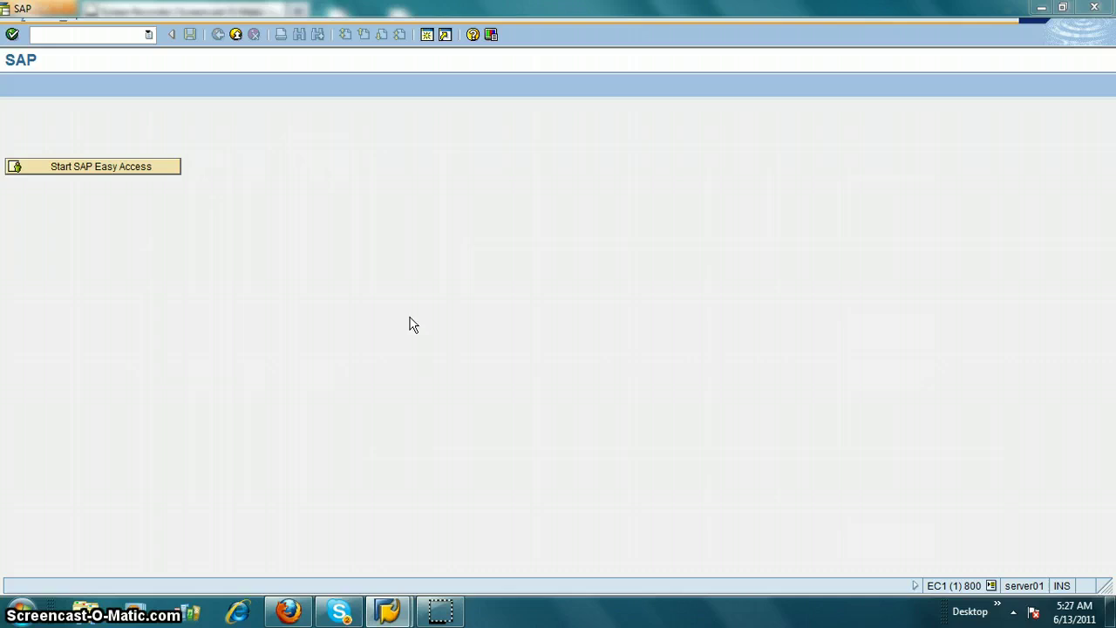
- Start transaction SCUM and confirm it under System > Status for model view ZCUA
text(/)
text(m)
key(Return)
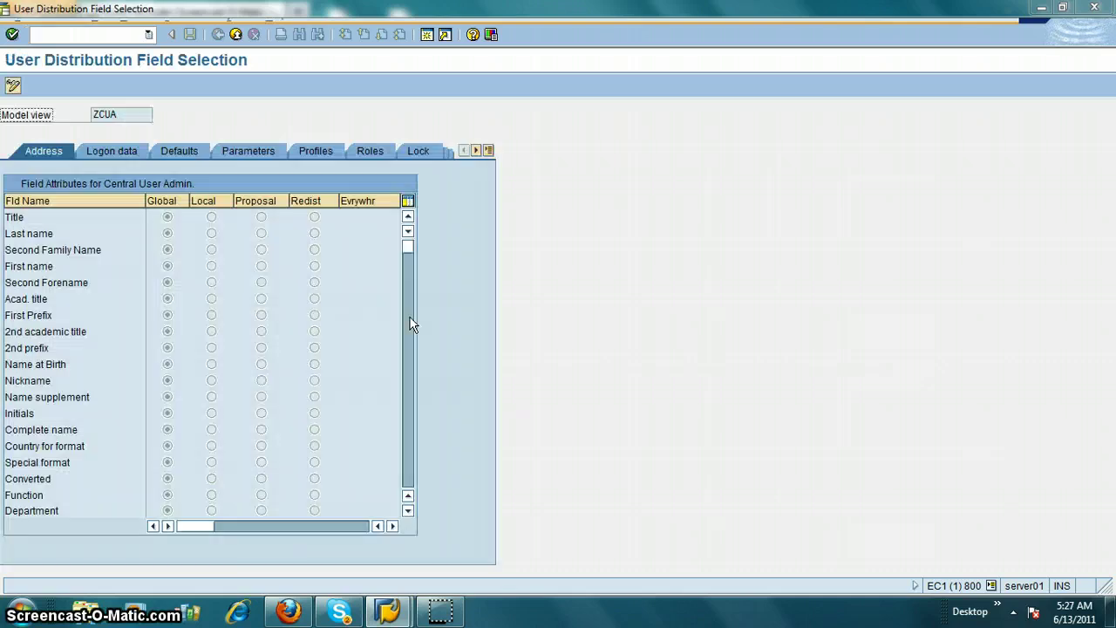
click(267, 25)
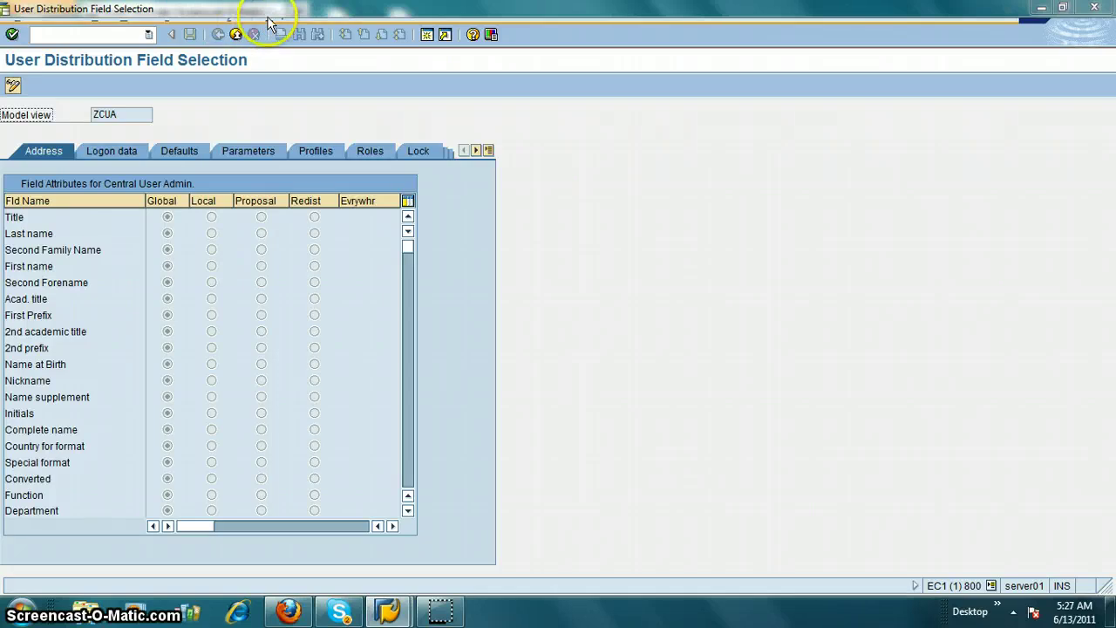
click(270, 26)
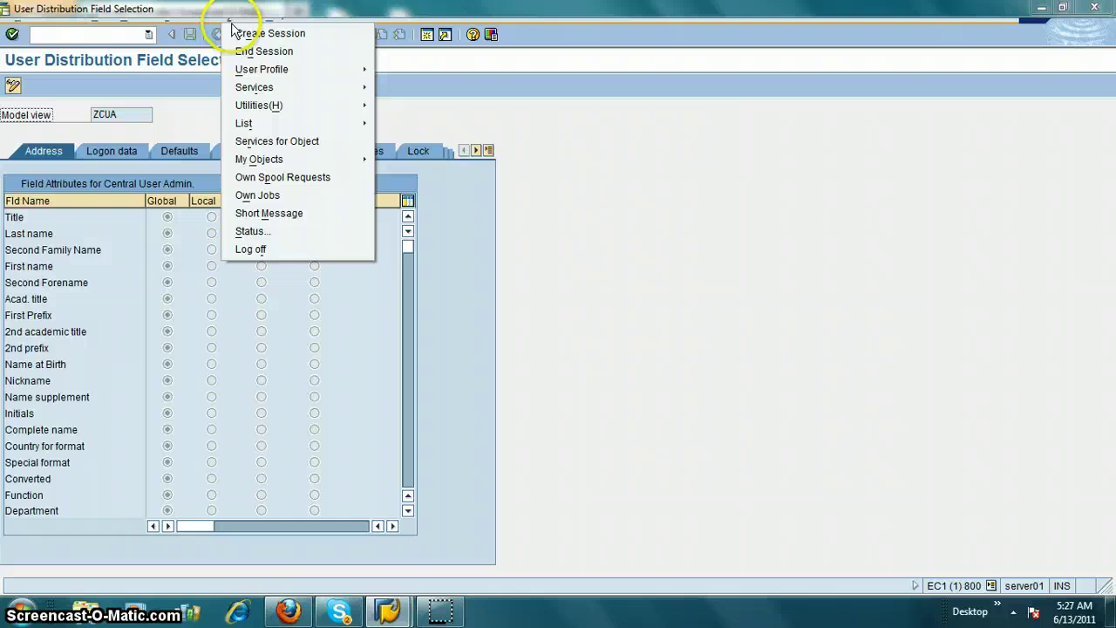
click(278, 231)
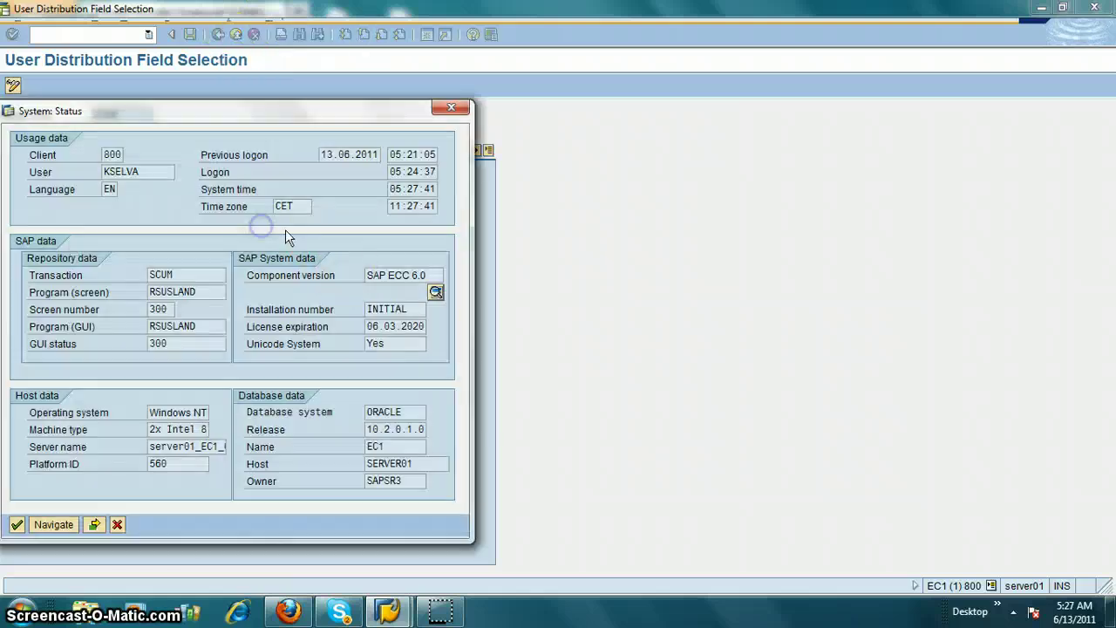
drag(187, 274, 128, 273)
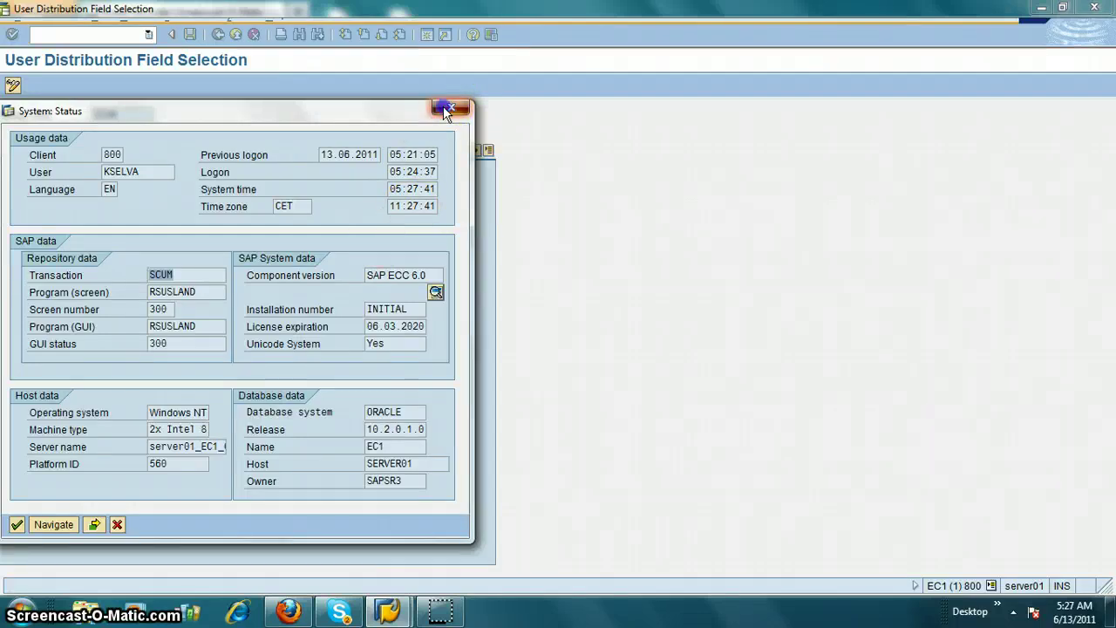
click(120, 524)
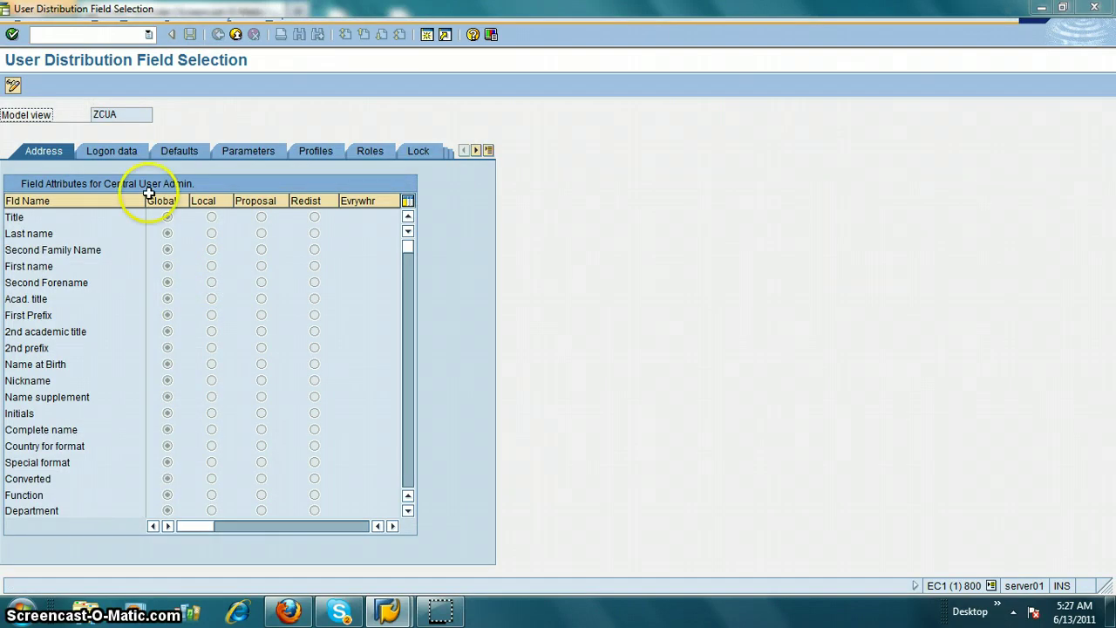
- Switch the ZCUA field attributes to change mode and show the Logon data fields
click(13, 87)
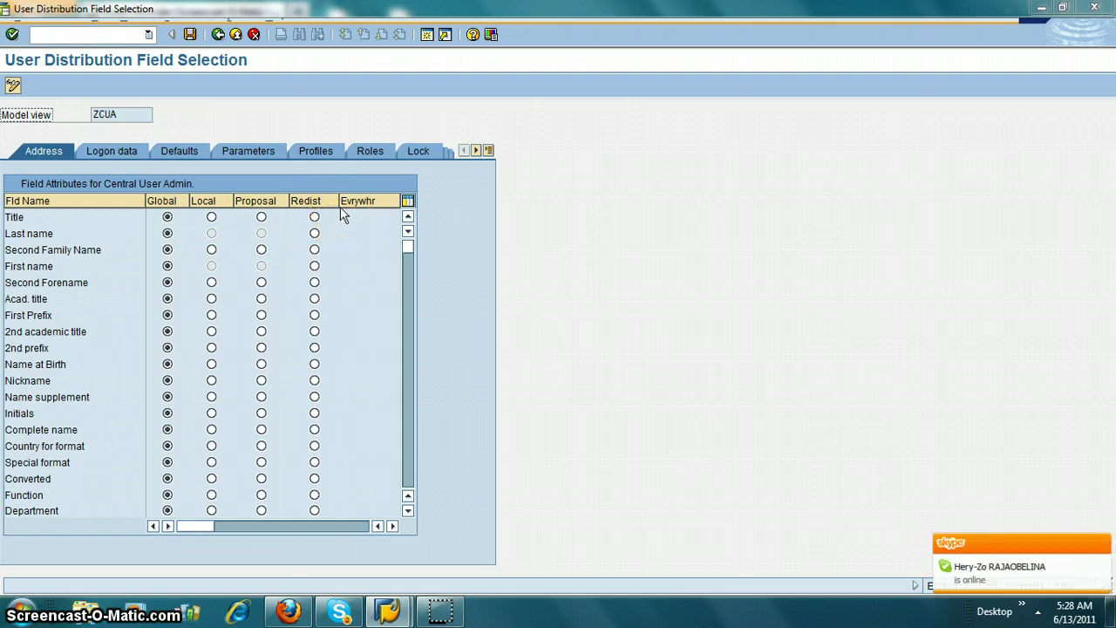
click(116, 148)
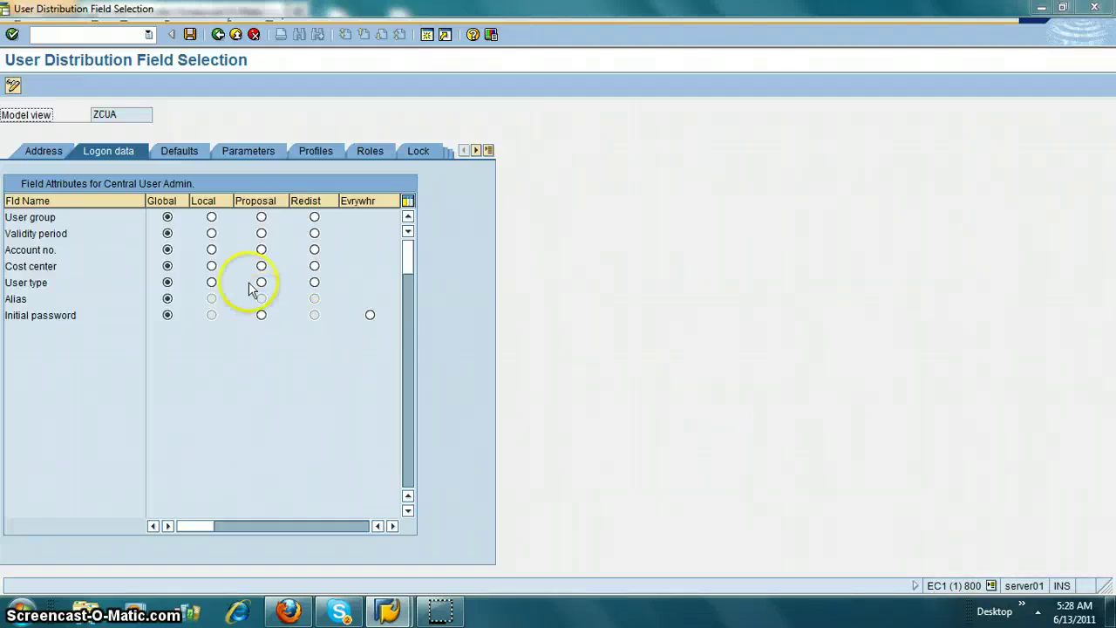
click(179, 150)
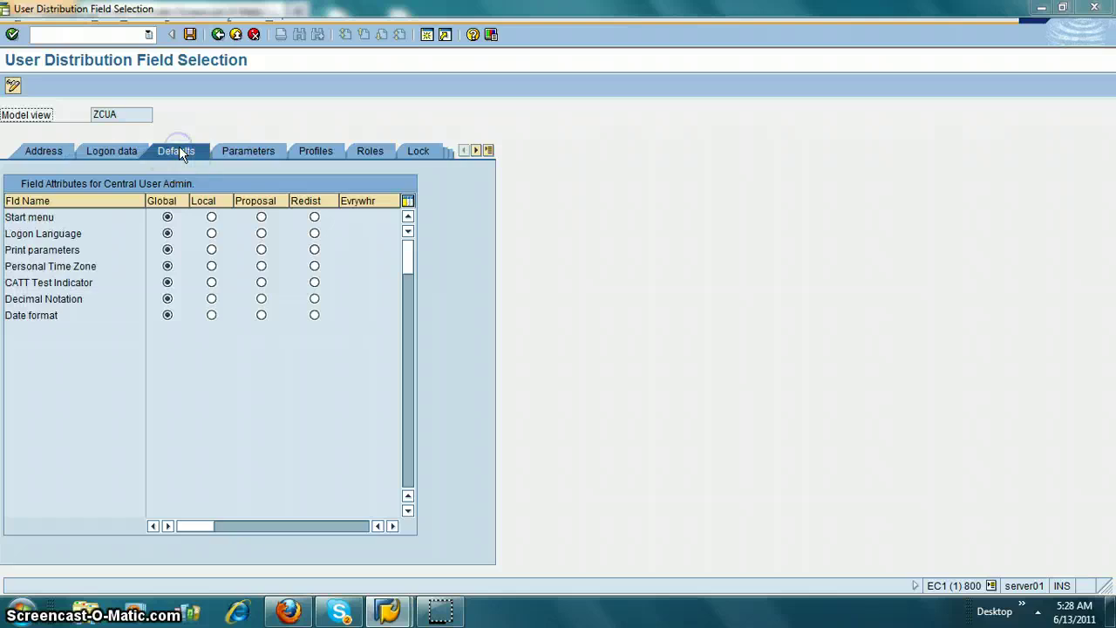
click(246, 154)
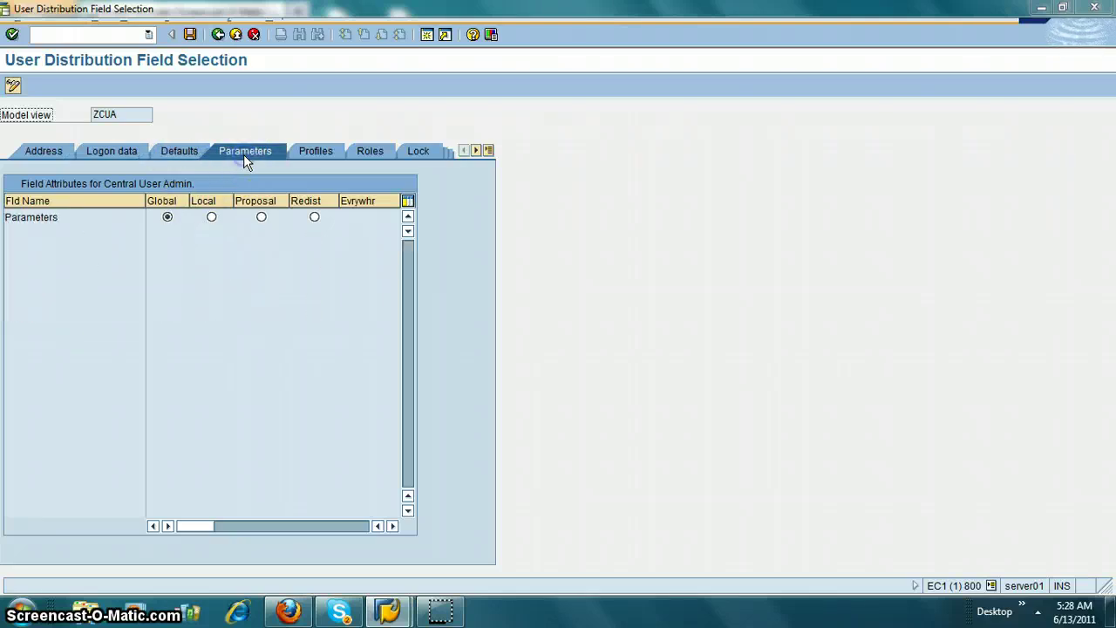
click(354, 153)
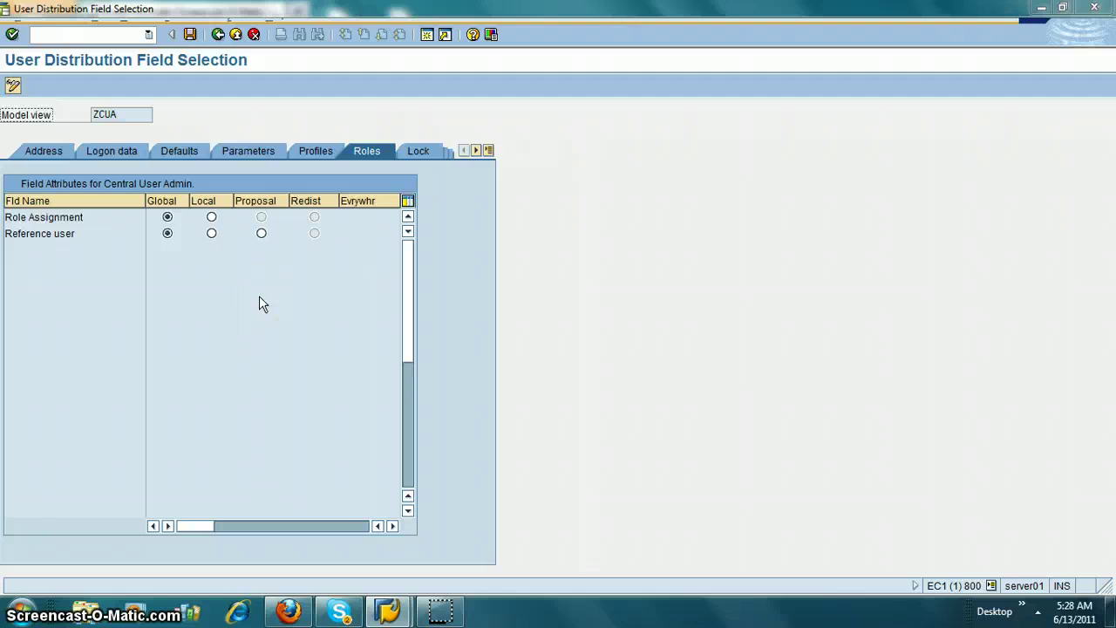
click(42, 151)
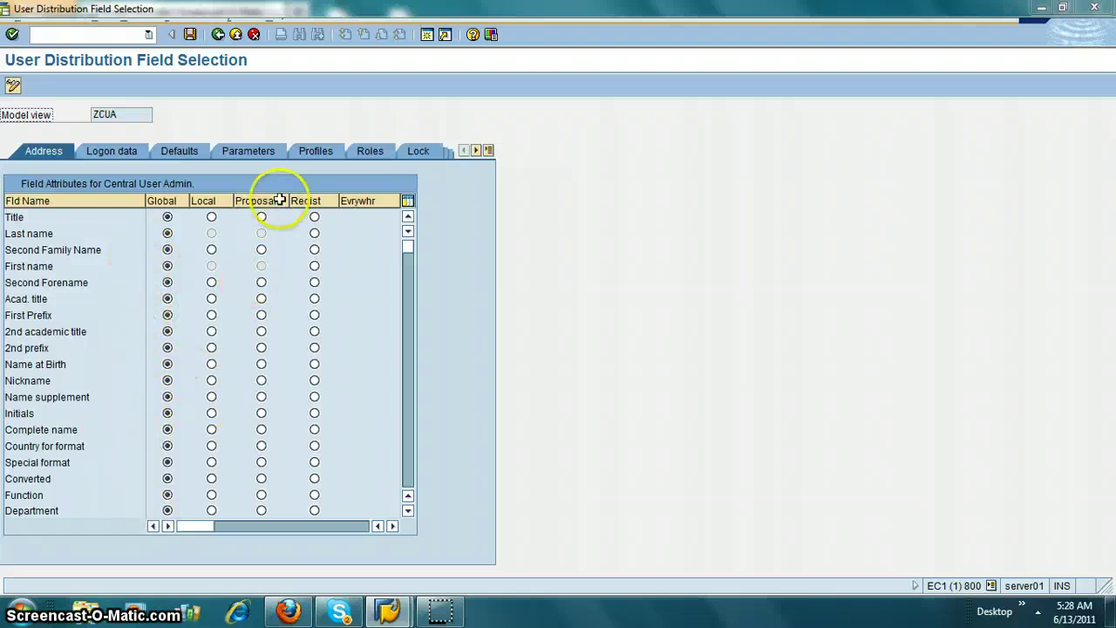
click(115, 148)
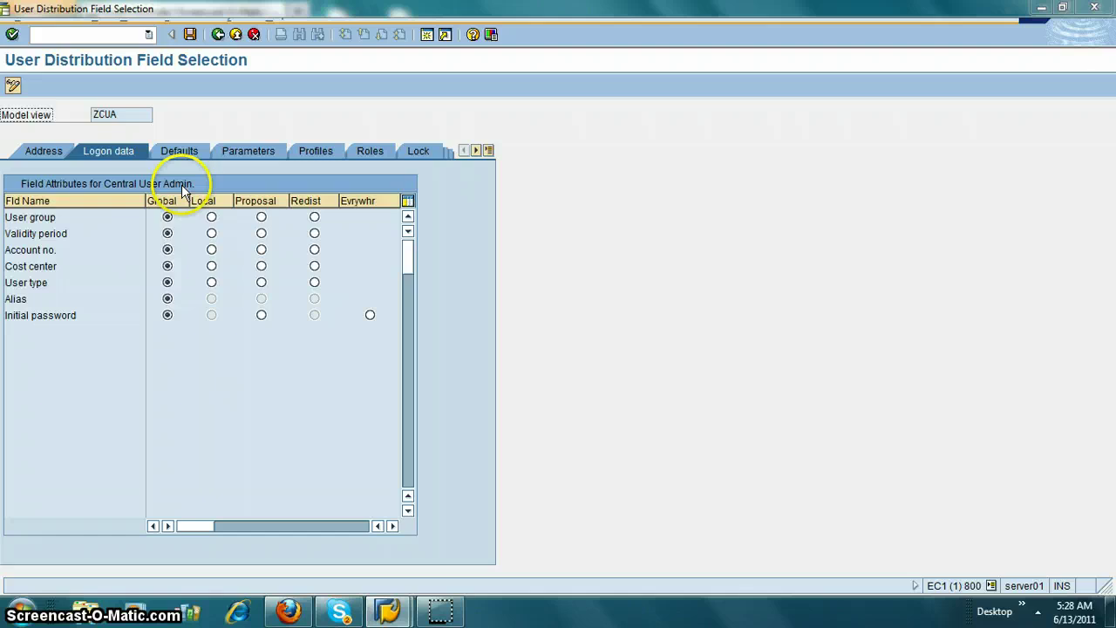
click(172, 148)
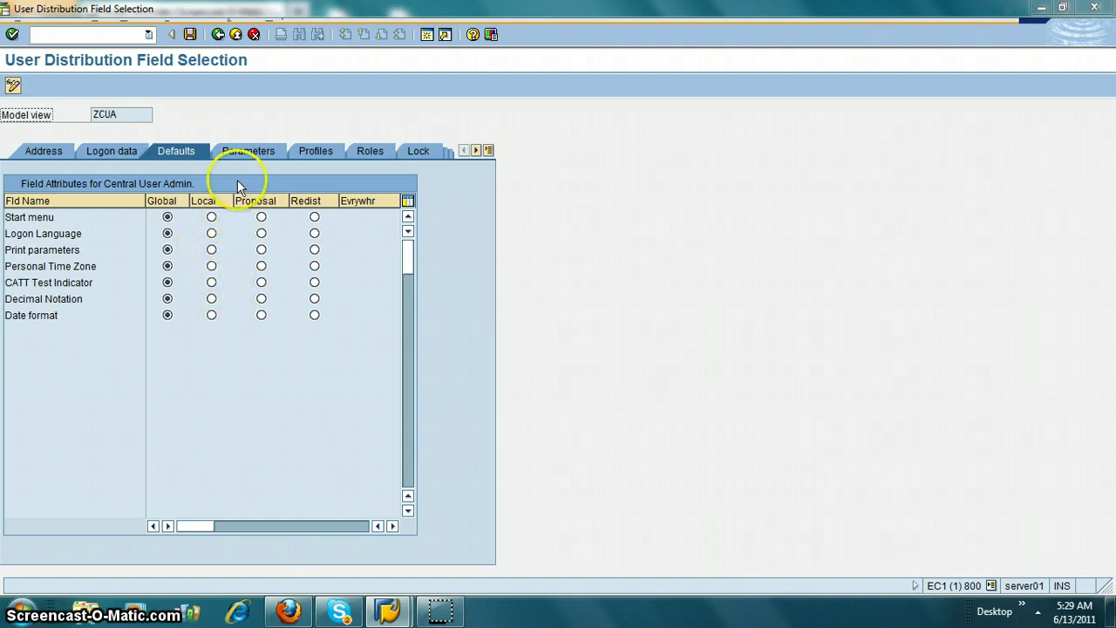
- Mark Parameters, Print parameters, Personal Time Zone, Decimal Notation and Date format as Local
click(242, 155)
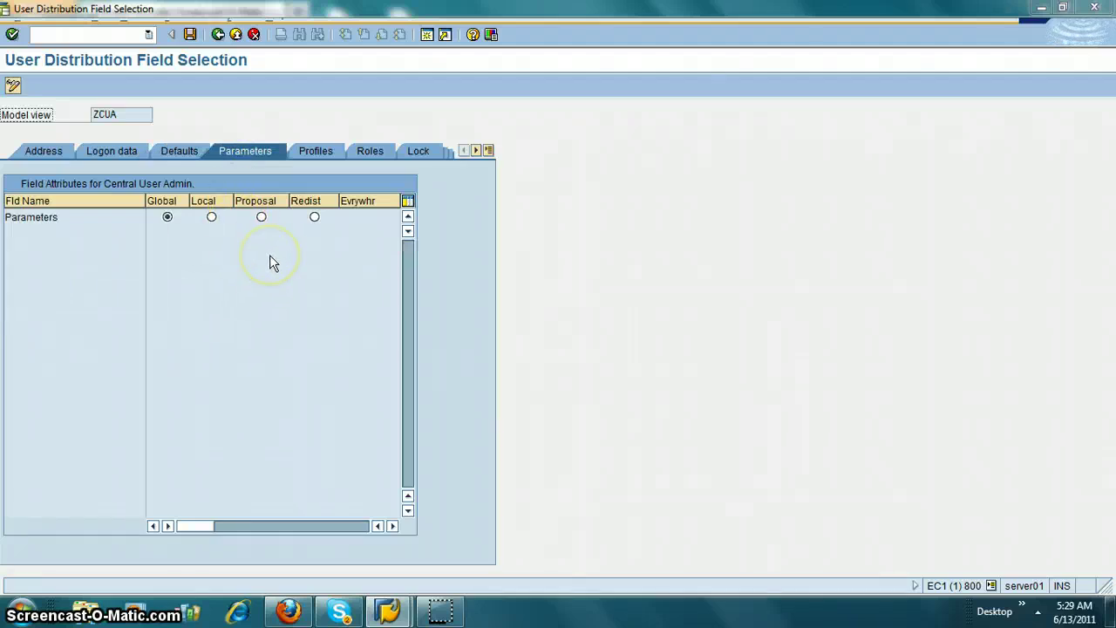
click(211, 217)
click(177, 150)
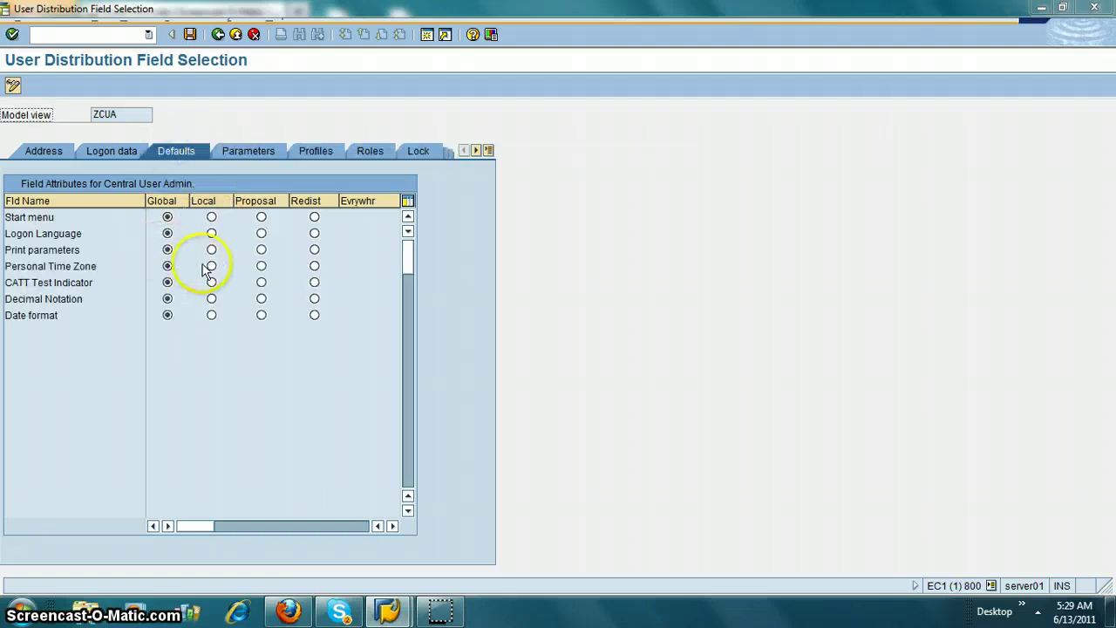
click(211, 250)
click(211, 266)
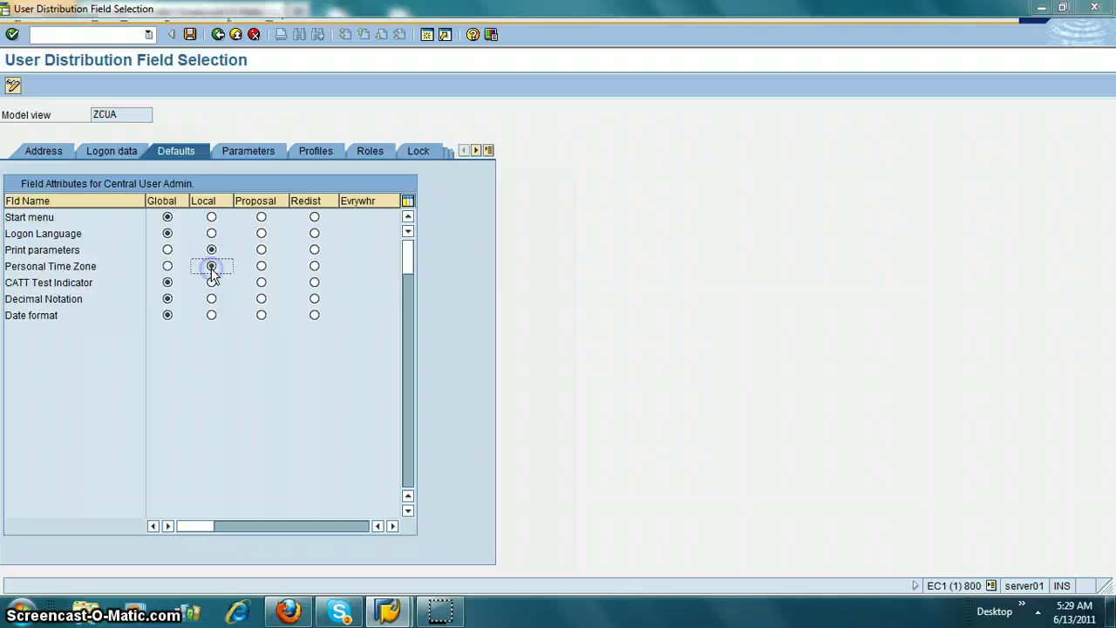
click(211, 299)
click(211, 315)
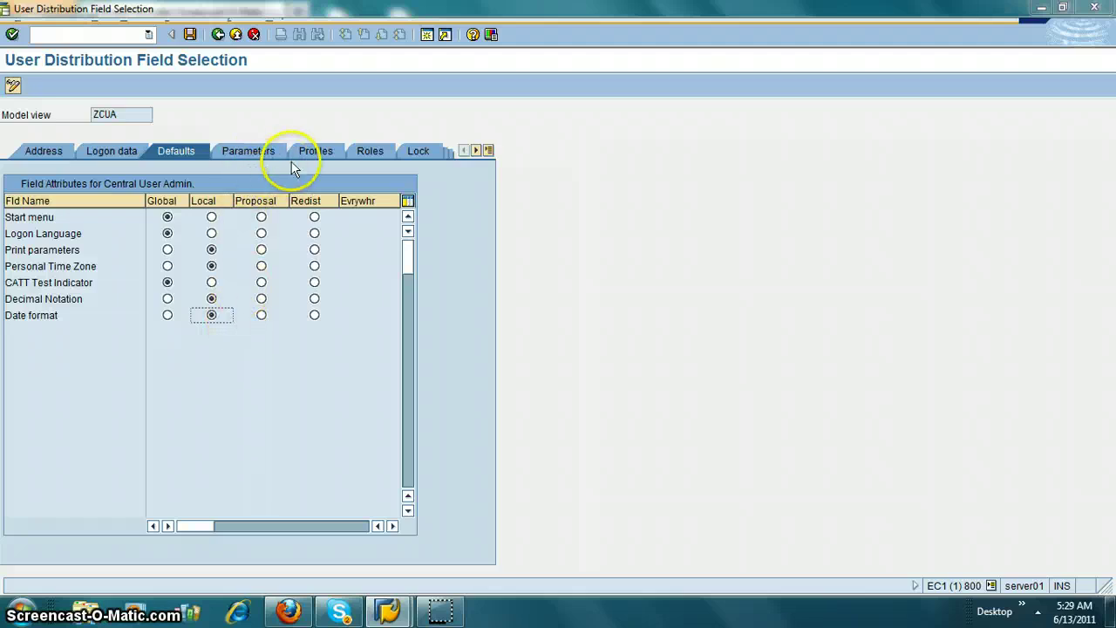
click(262, 151)
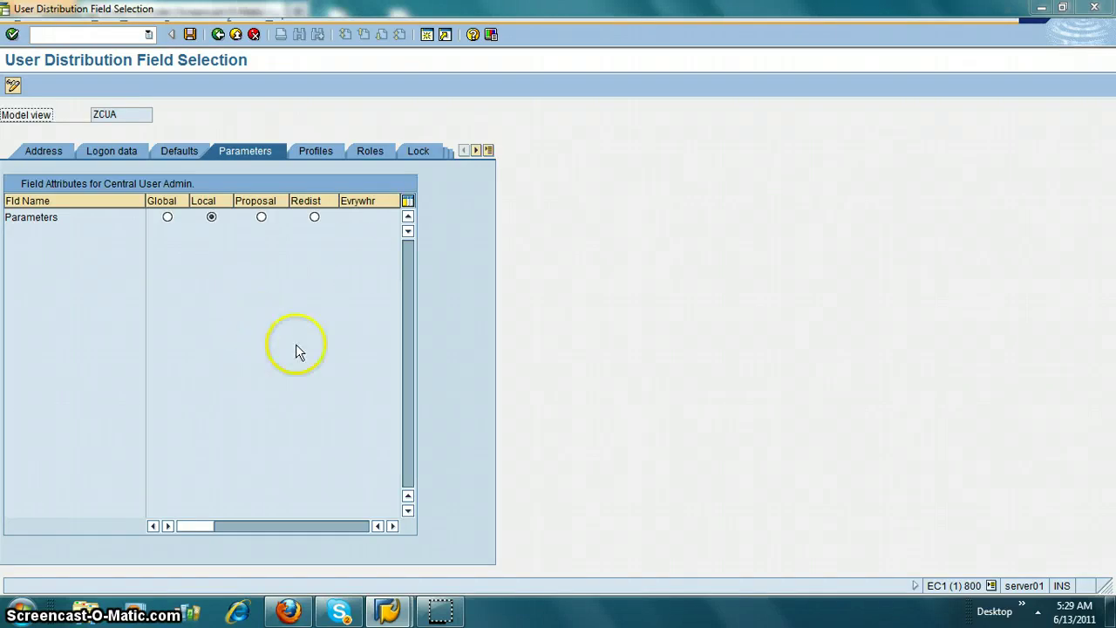
- On the Lock tab, set Unlock incorr. logon to Local for ZCUA
click(418, 150)
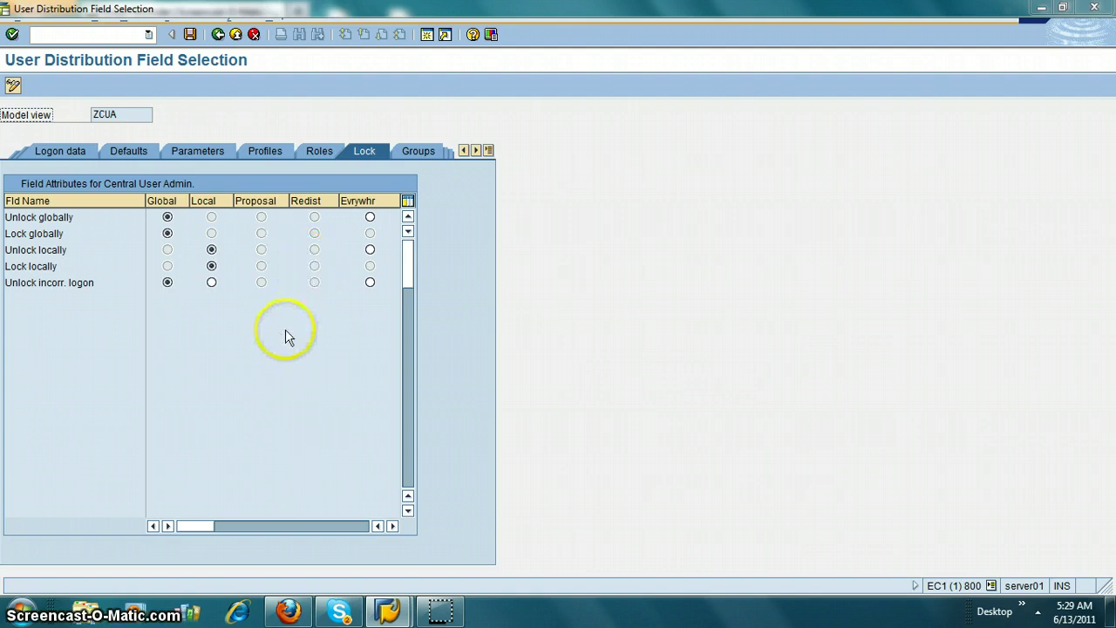
click(213, 284)
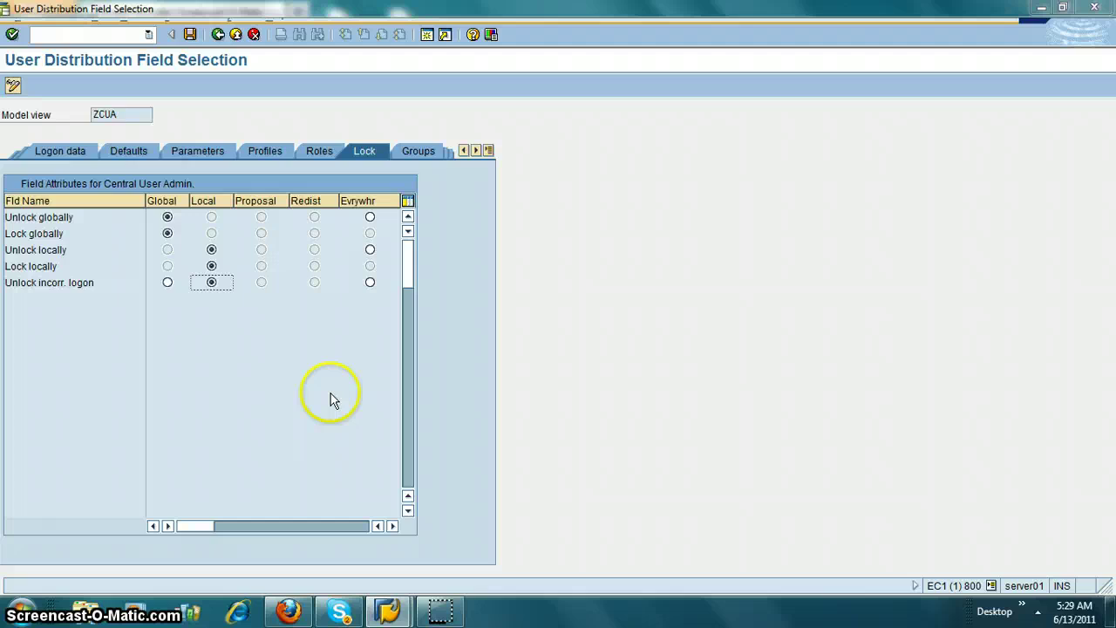